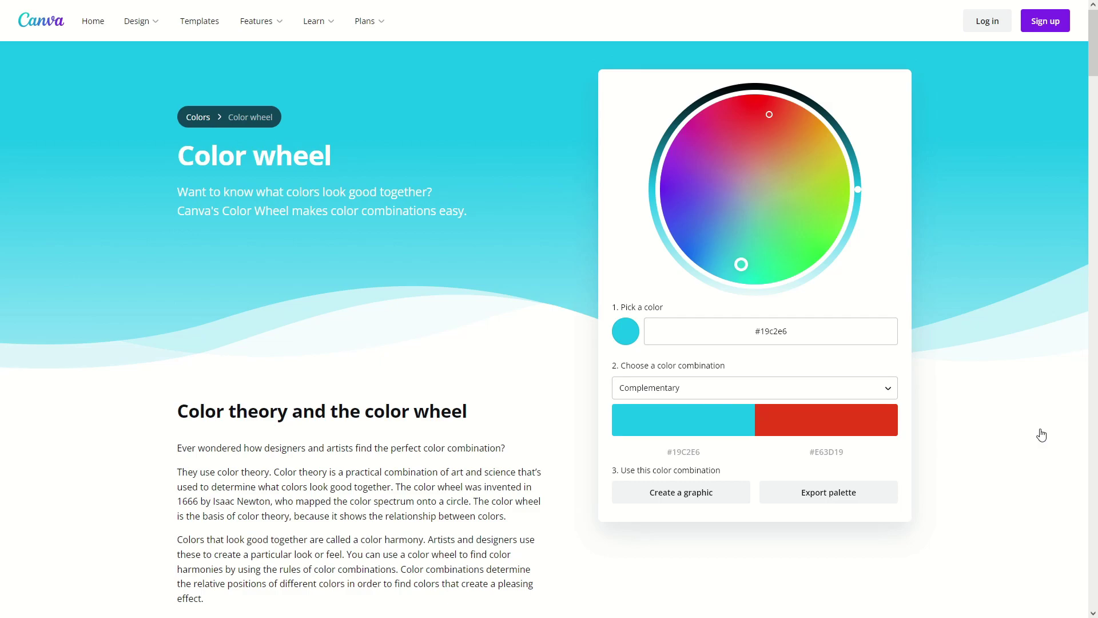
Return to Canva's Color wheel and drag the base colour to a pinkish red.
left_click_drag(1093, 43, 1081, 572)
left_click_drag(1072, 616, 1051, 594)
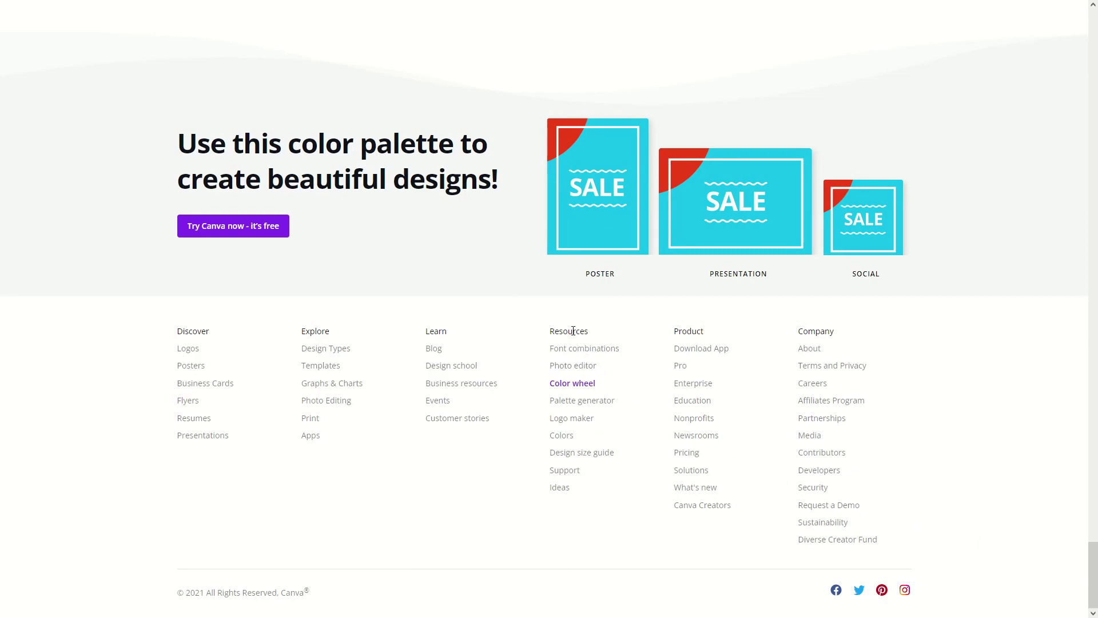
left_click(579, 384)
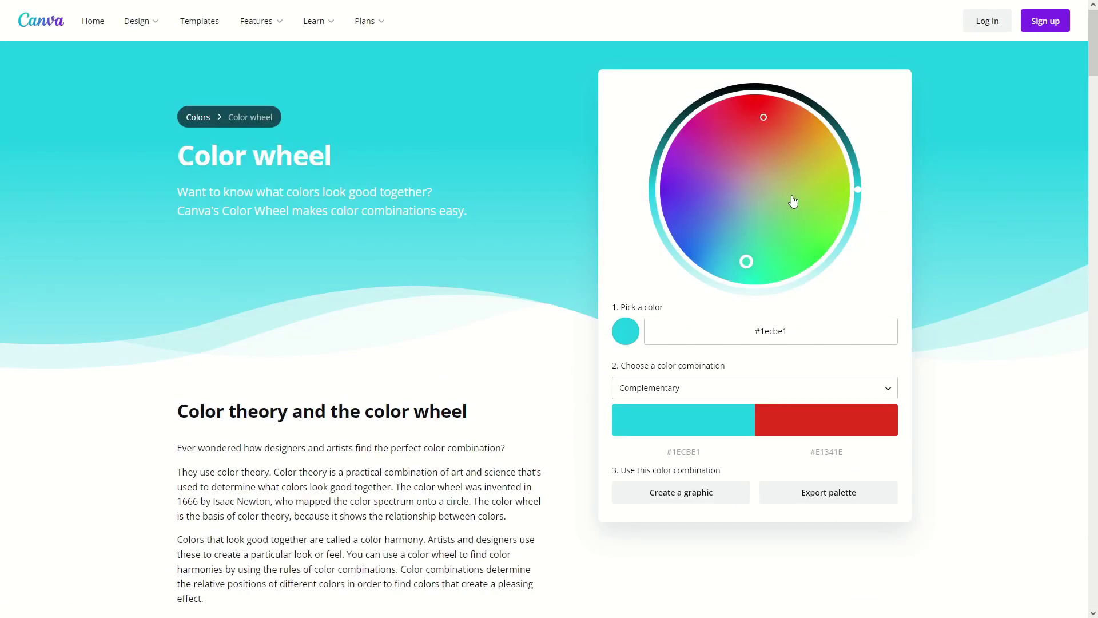
left_click(745, 265)
left_click_drag(744, 264, 741, 138)
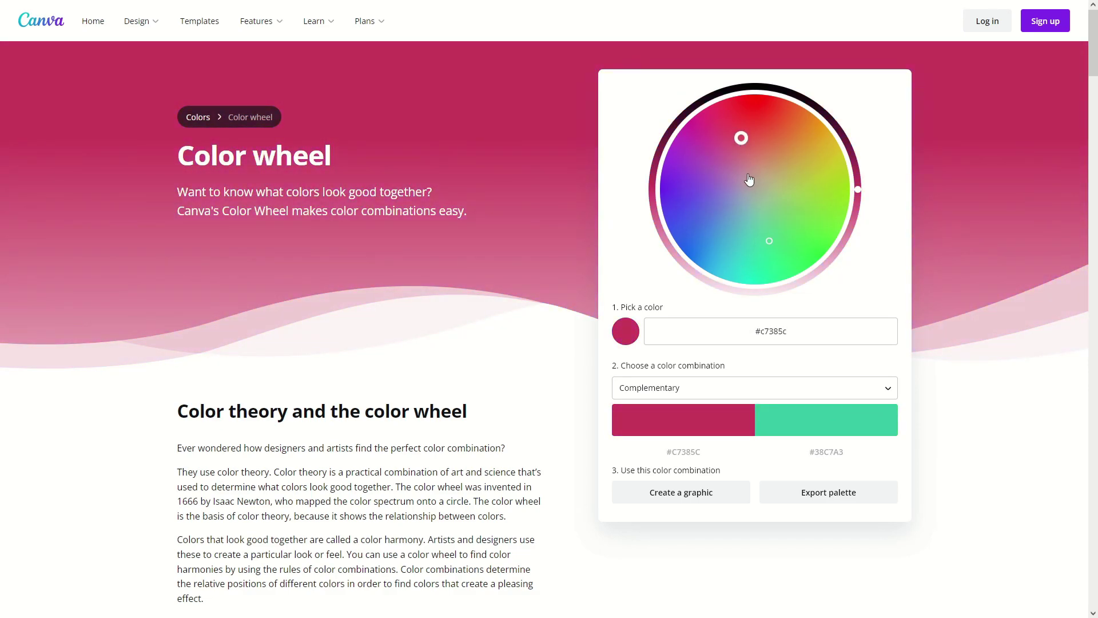
Preview Monochromatic, return to Complementary, move the base to teal-green #43BC9E and copy its hex.
left_click(702, 394)
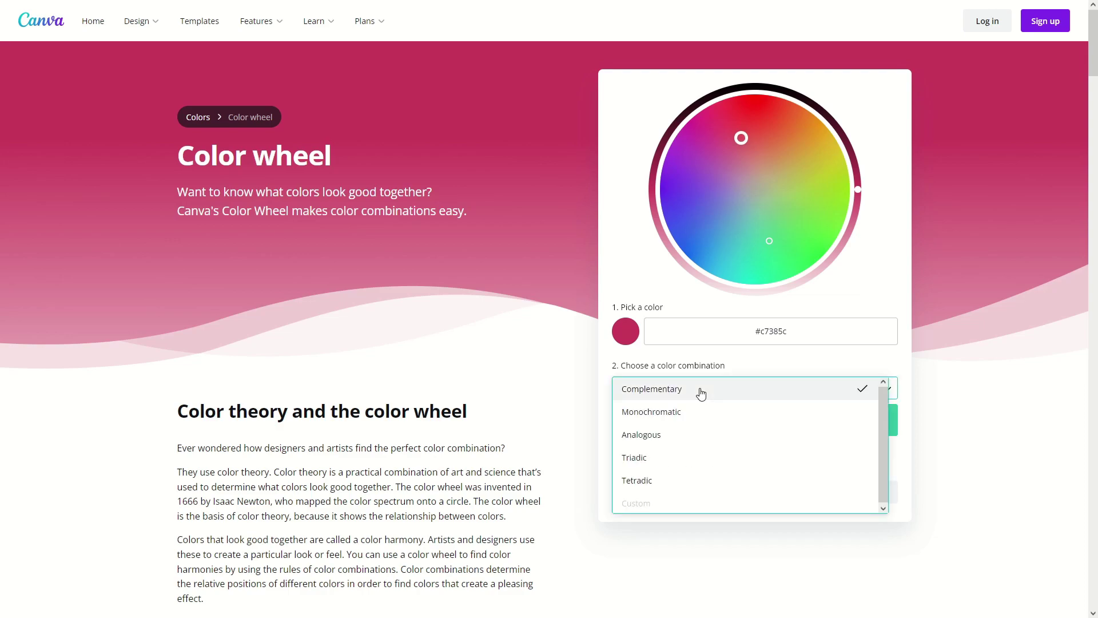
left_click(711, 416)
left_click(698, 389)
left_click(698, 390)
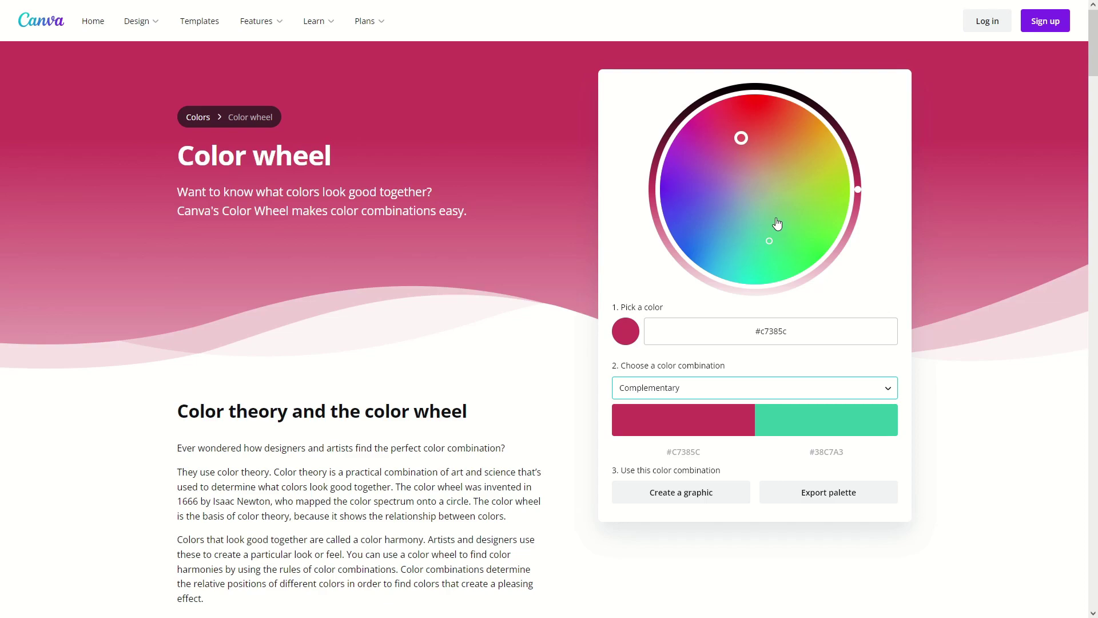
left_click_drag(742, 138, 767, 233)
left_click(693, 454)
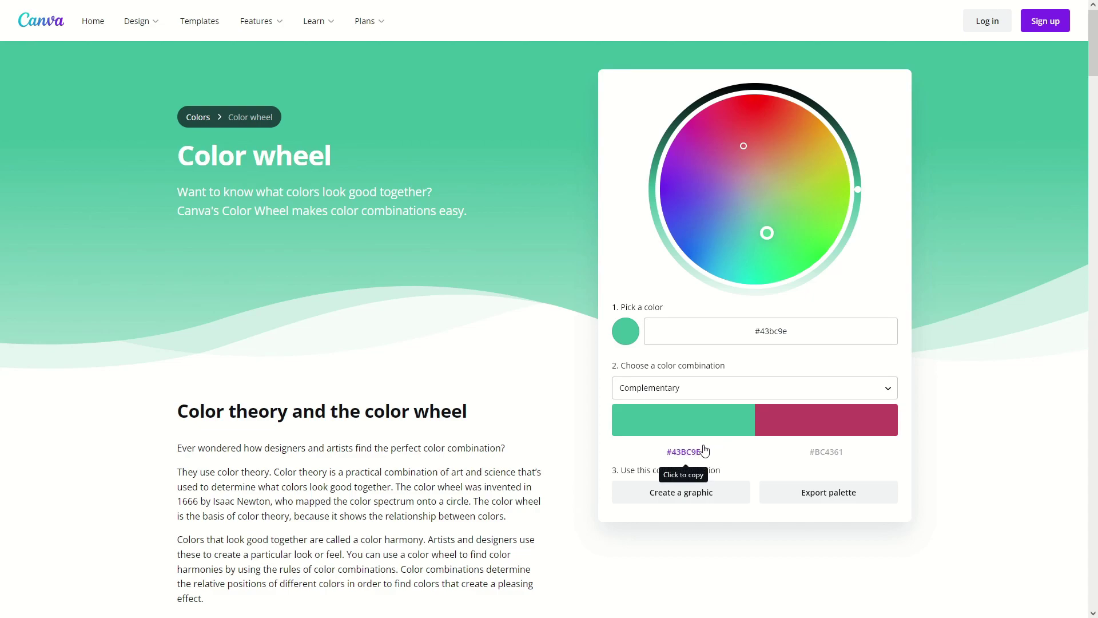
Look over the palette's PDF/CSS export options, then return to the color wheel.
left_click(846, 503)
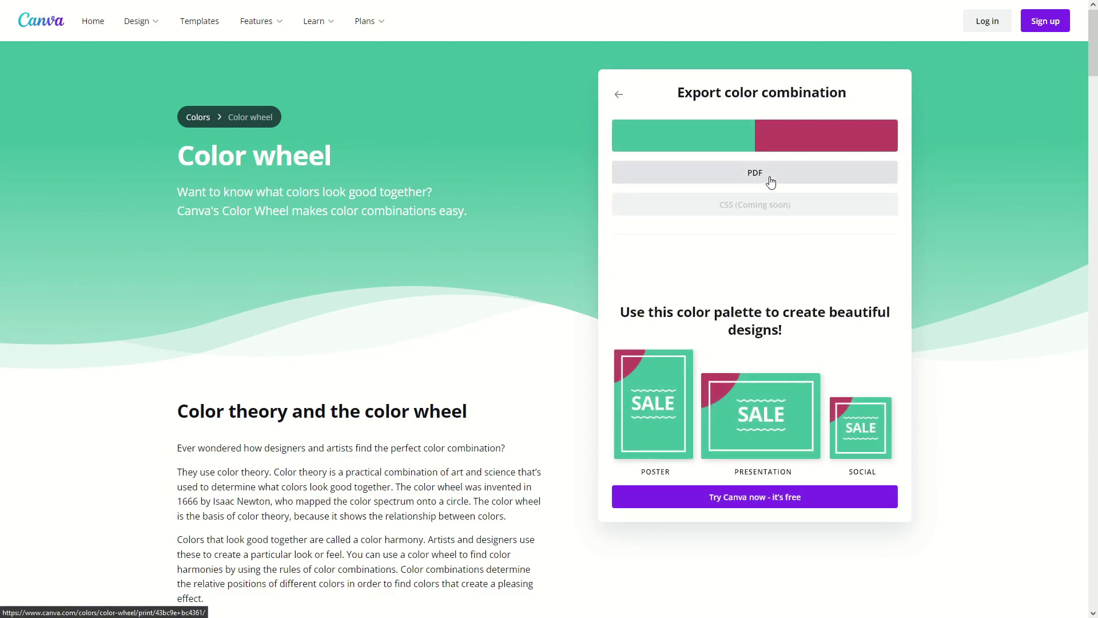
left_click(617, 97)
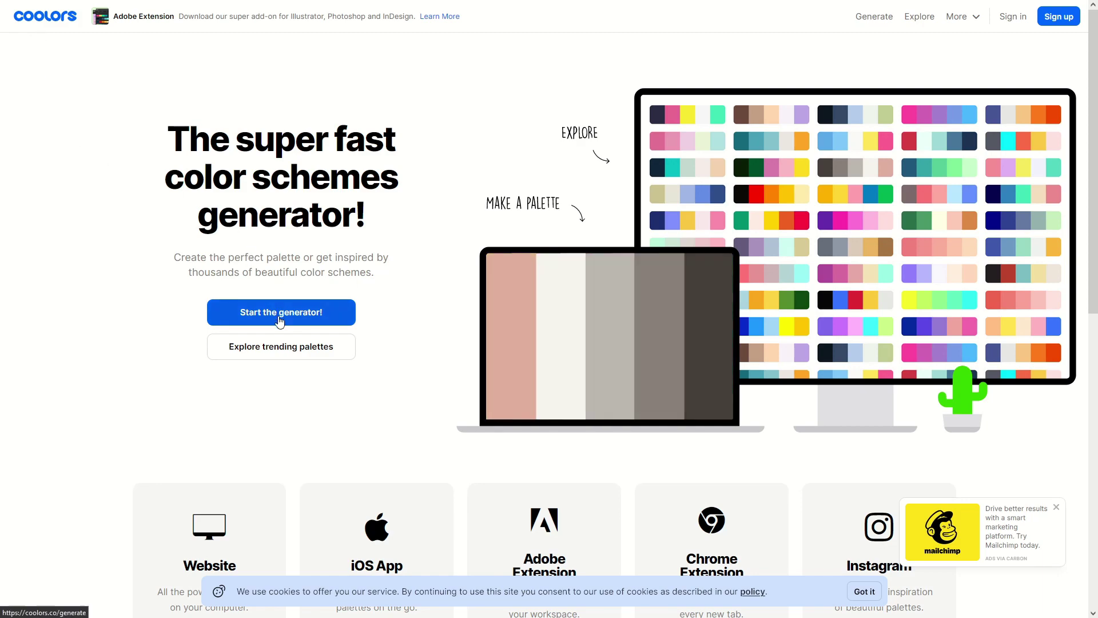
Launch the Coolors palette generator and hide the 1Password and Mailchimp ads.
left_click(229, 313)
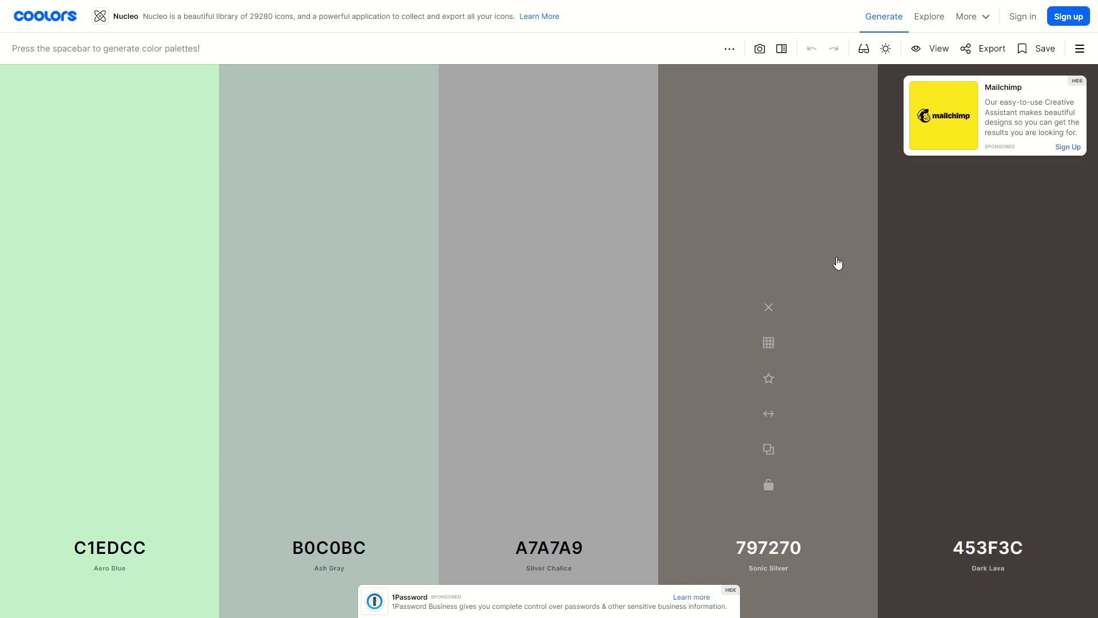
left_click(731, 589)
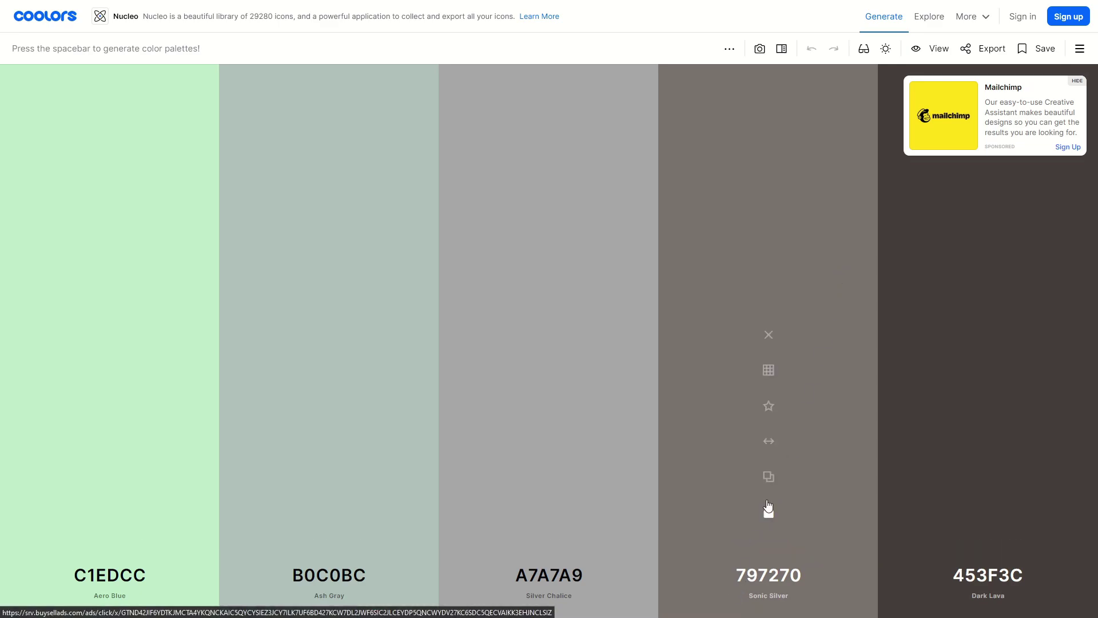
left_click(1077, 81)
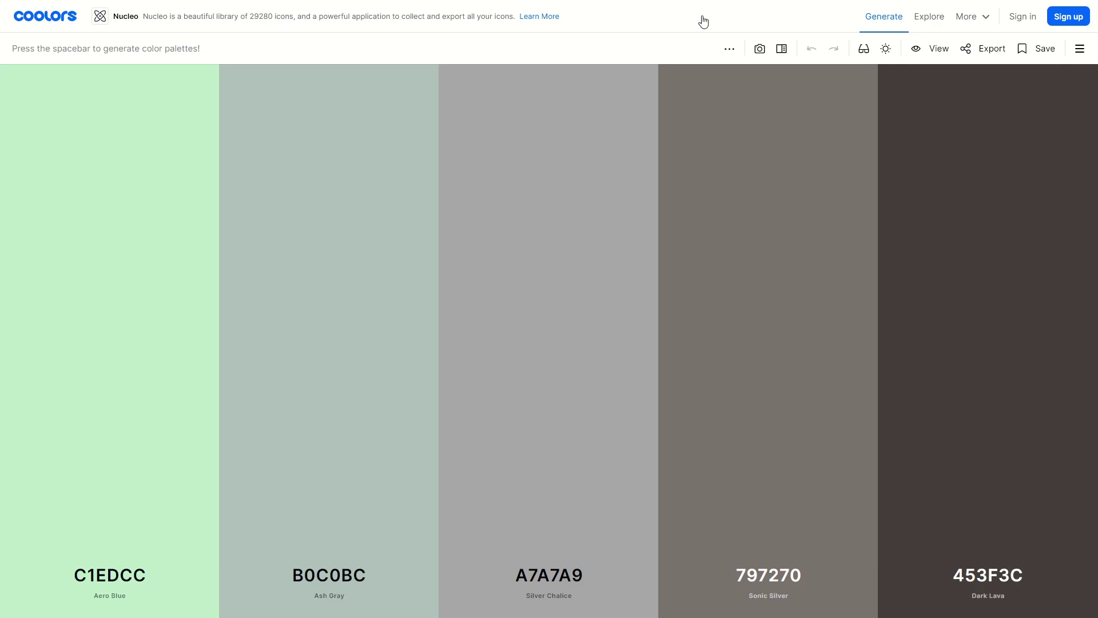
Generate four new random palettes with the spacebar, ending on C9F0FF through 6B5E62.
key("space")
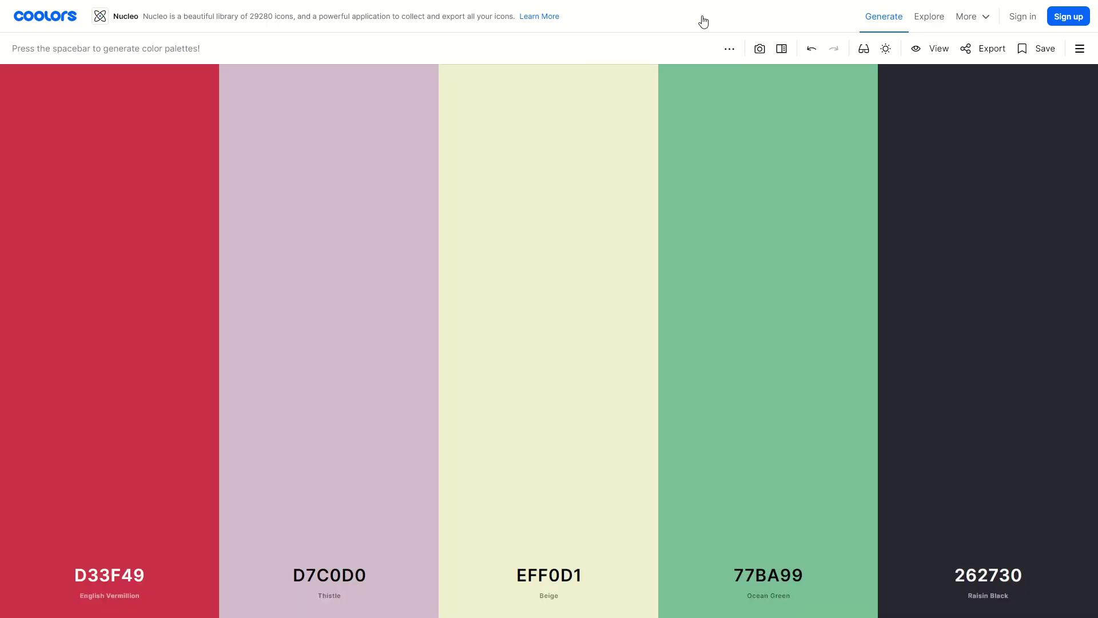
key("space")
key("space")
key("space")
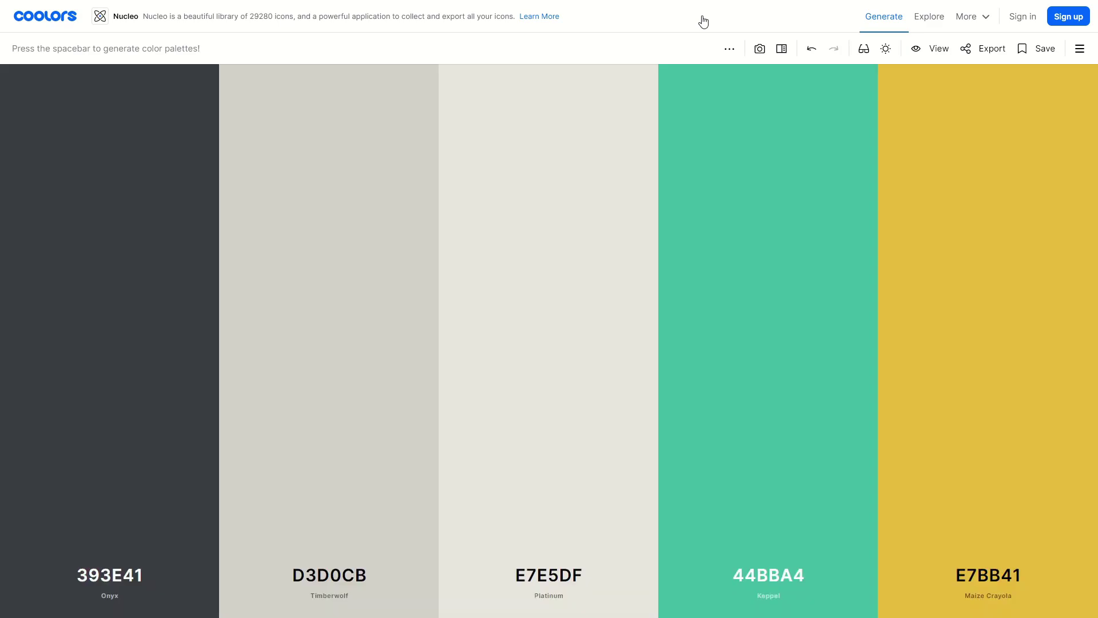
key("space")
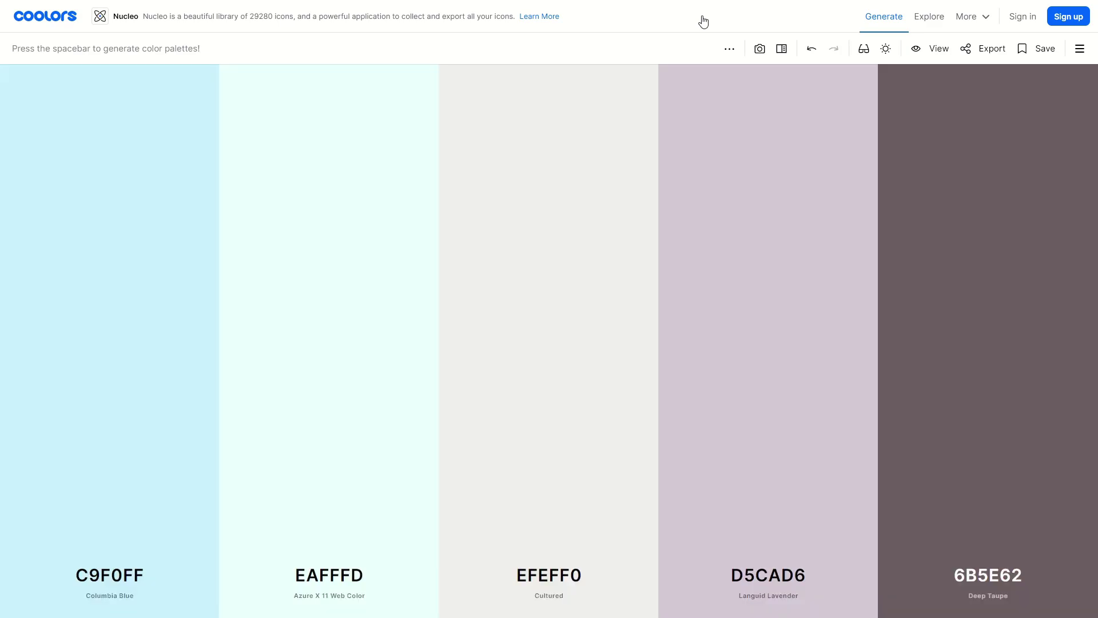
key("space")
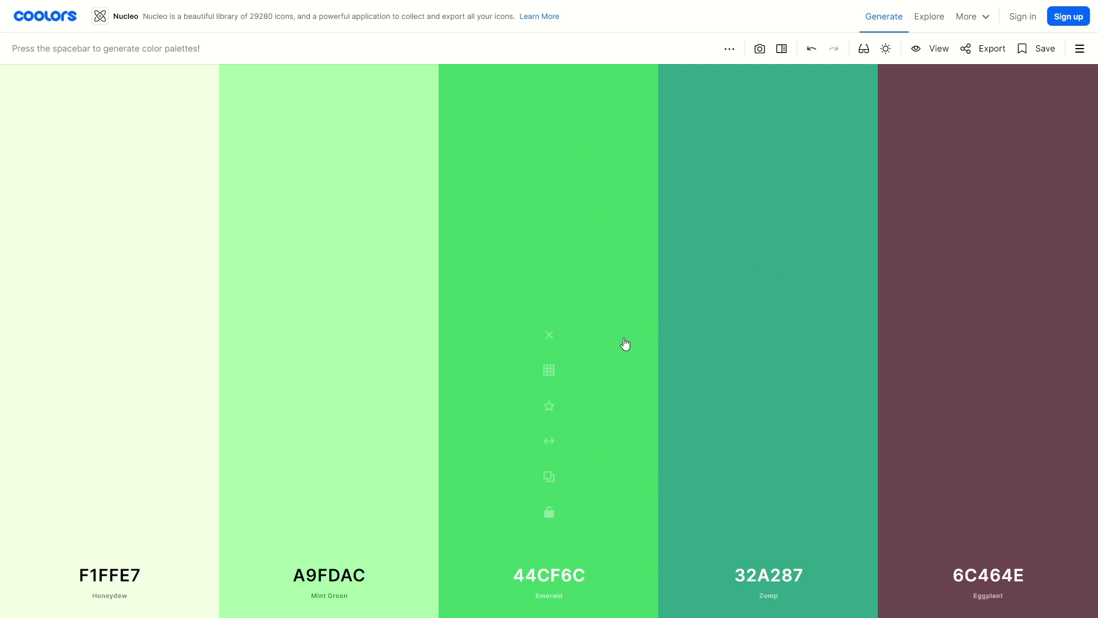
Add new colours between Emerald/Zomp, Zomp/Eggplant, Honeydew/Mint Green and Mint Green/Emerald.
mouse_move(658, 343)
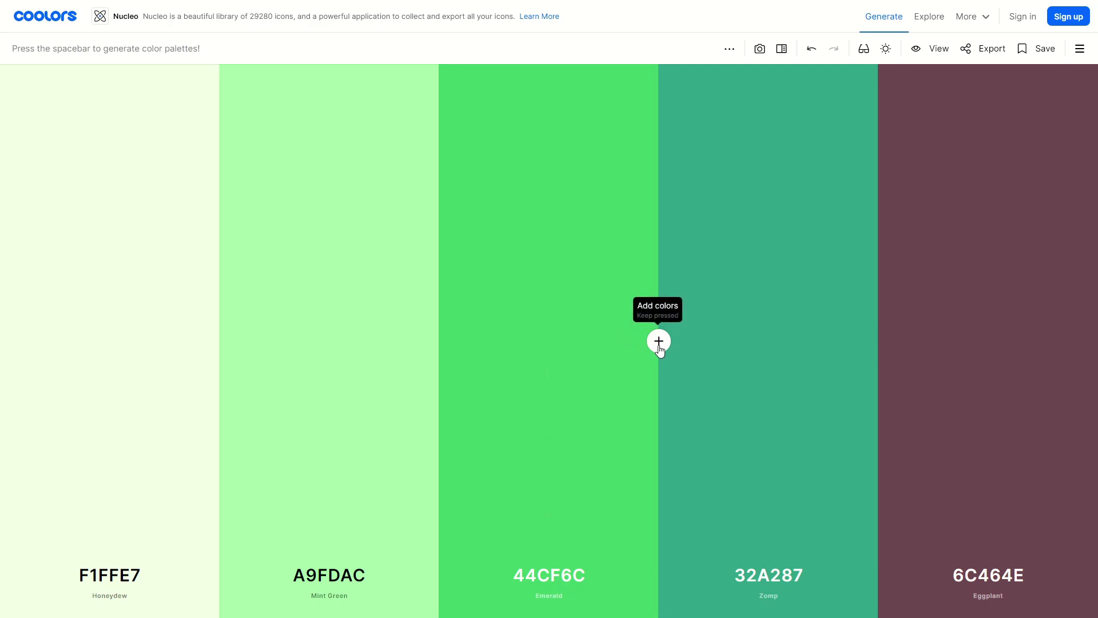
left_click(658, 342)
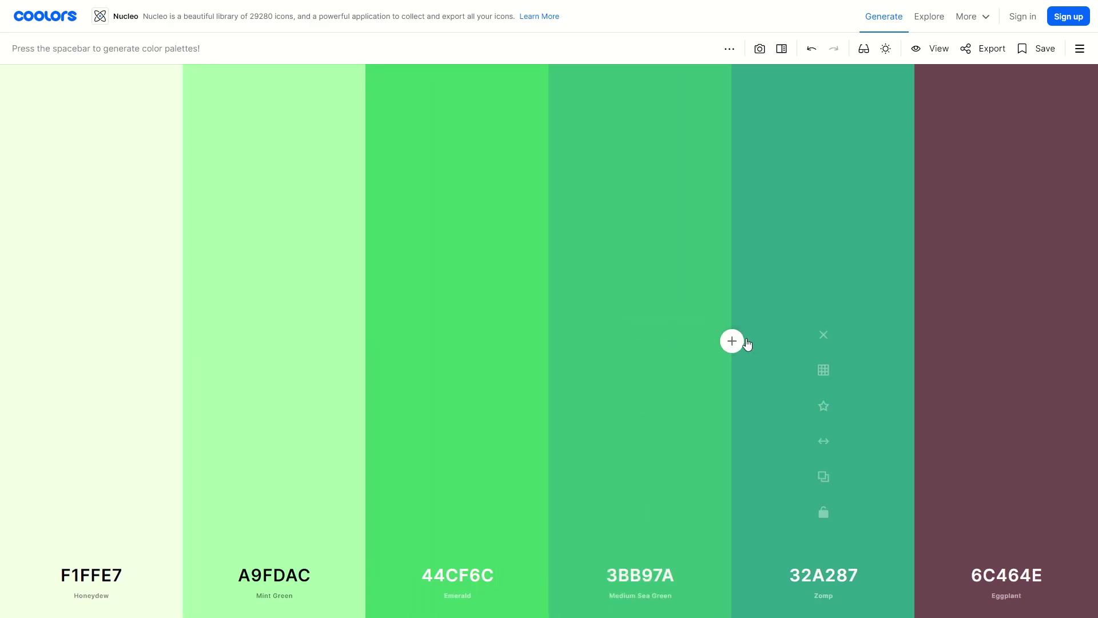
left_click(914, 342)
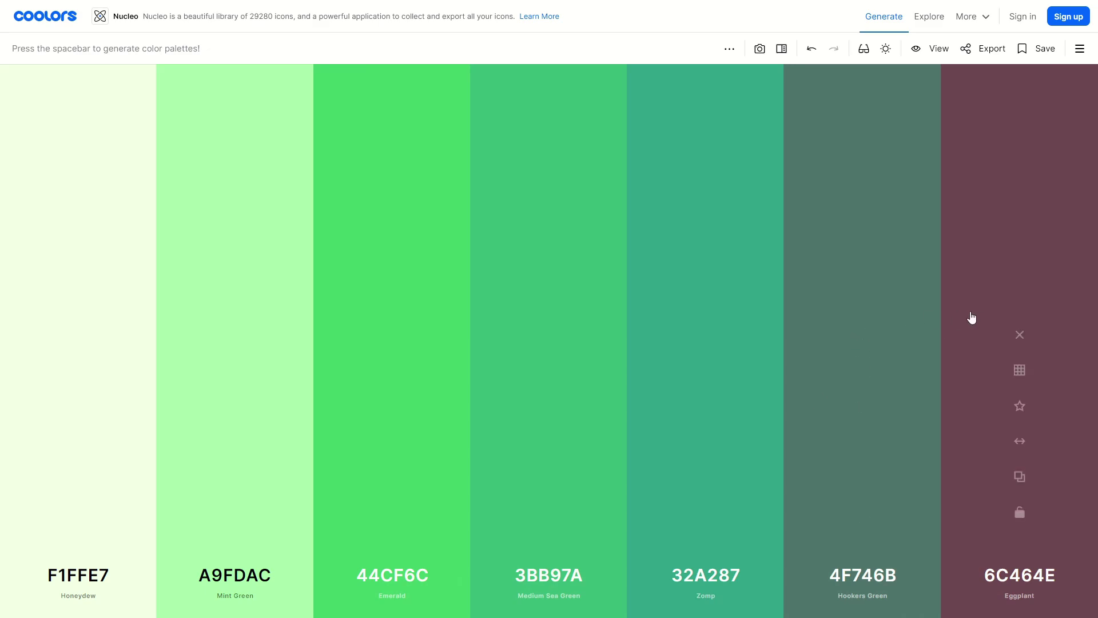
left_click(157, 341)
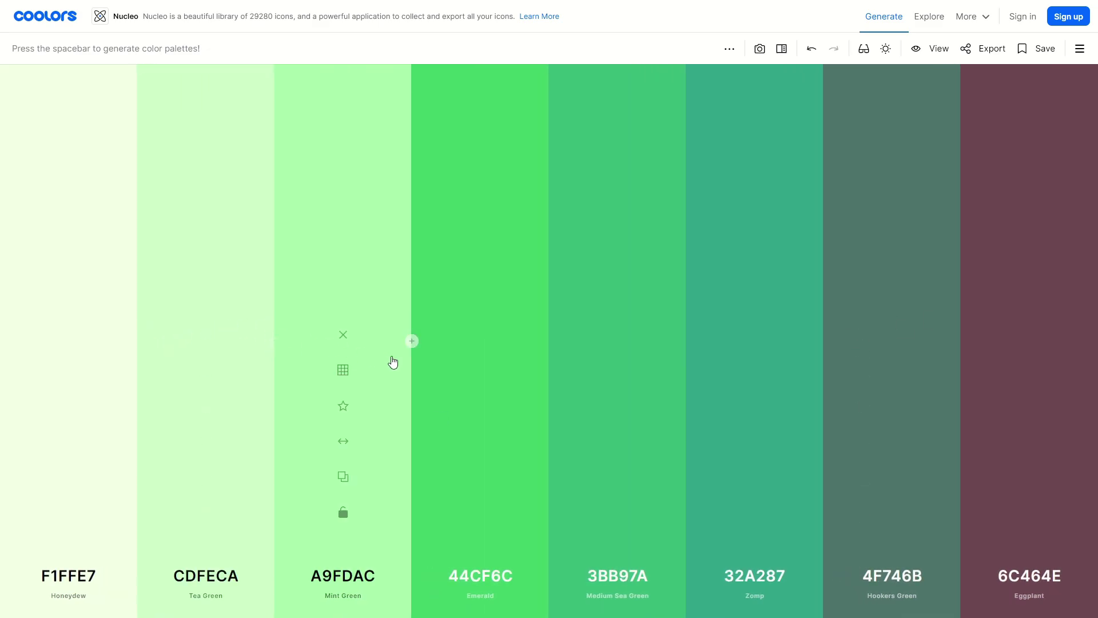
left_click(412, 342)
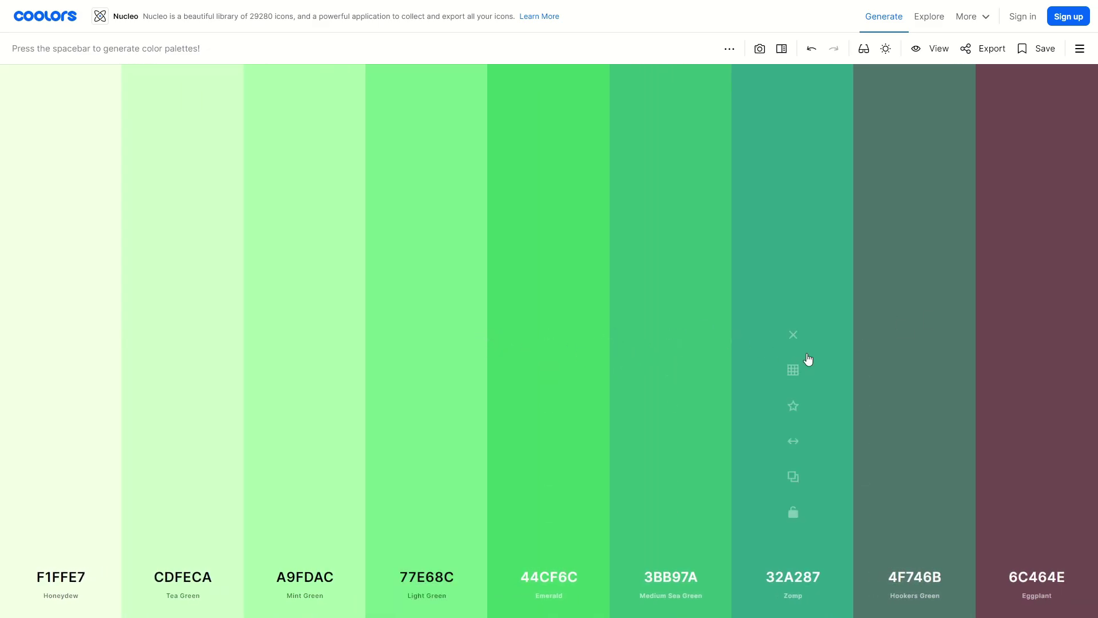
Drag Medium Sea Green's handle so Emerald 44CF6C sits ahead of it.
mouse_move(90, 380)
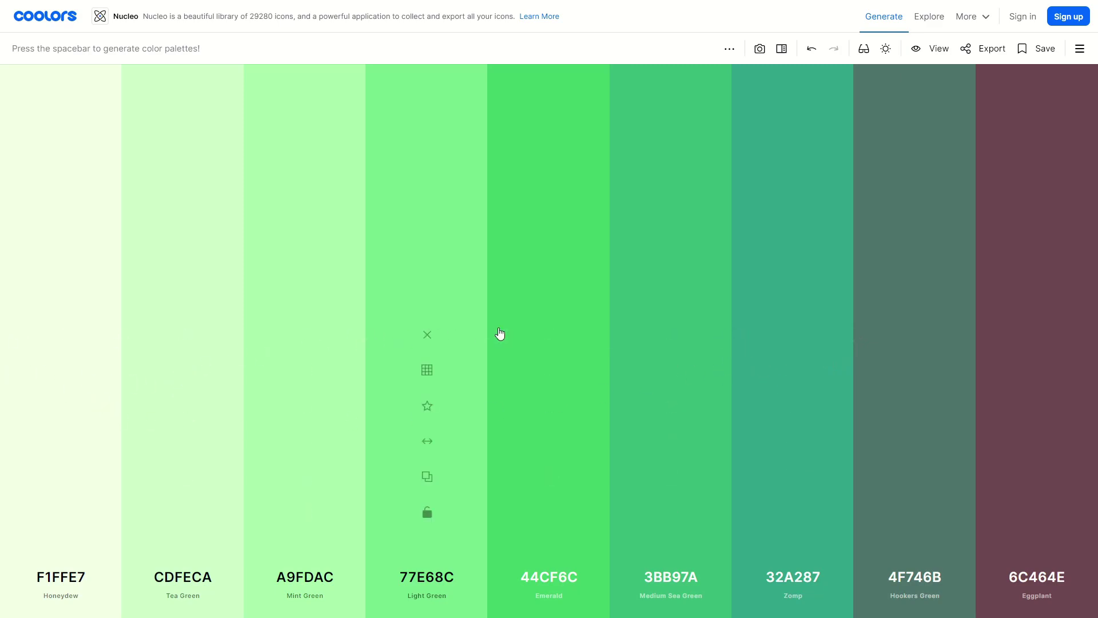
mouse_move(991, 317)
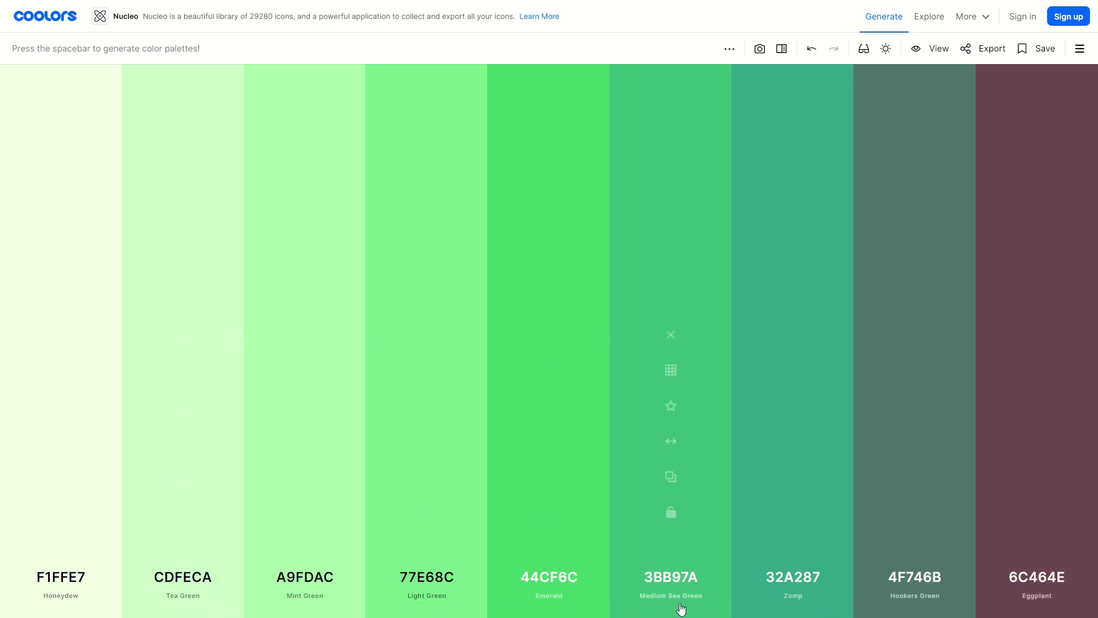
left_click_drag(670, 441, 632, 442)
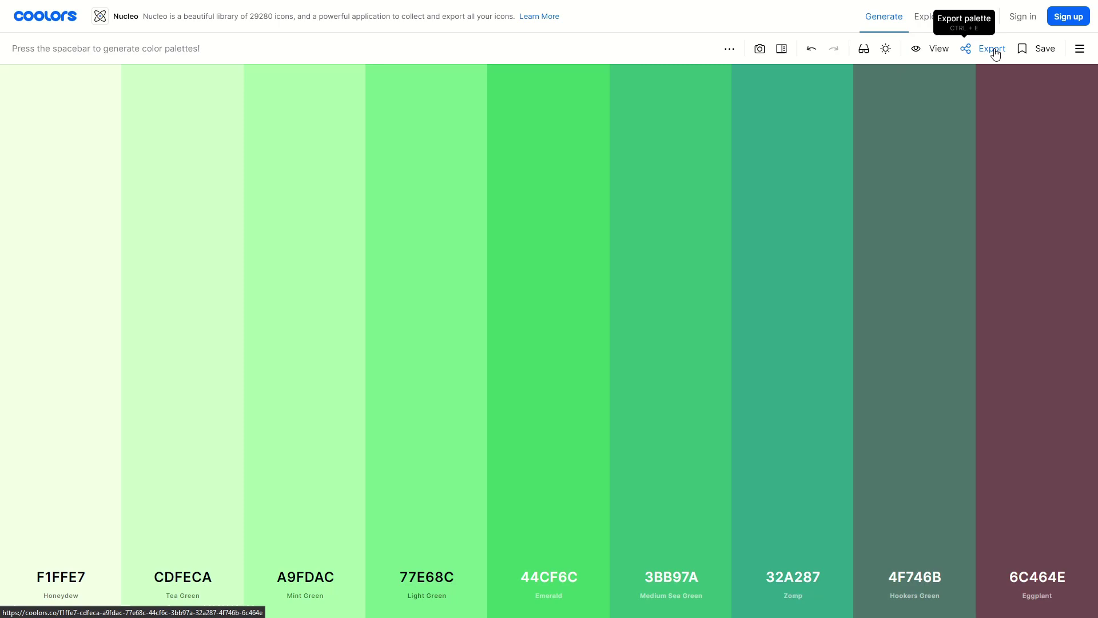
left_click(759, 52)
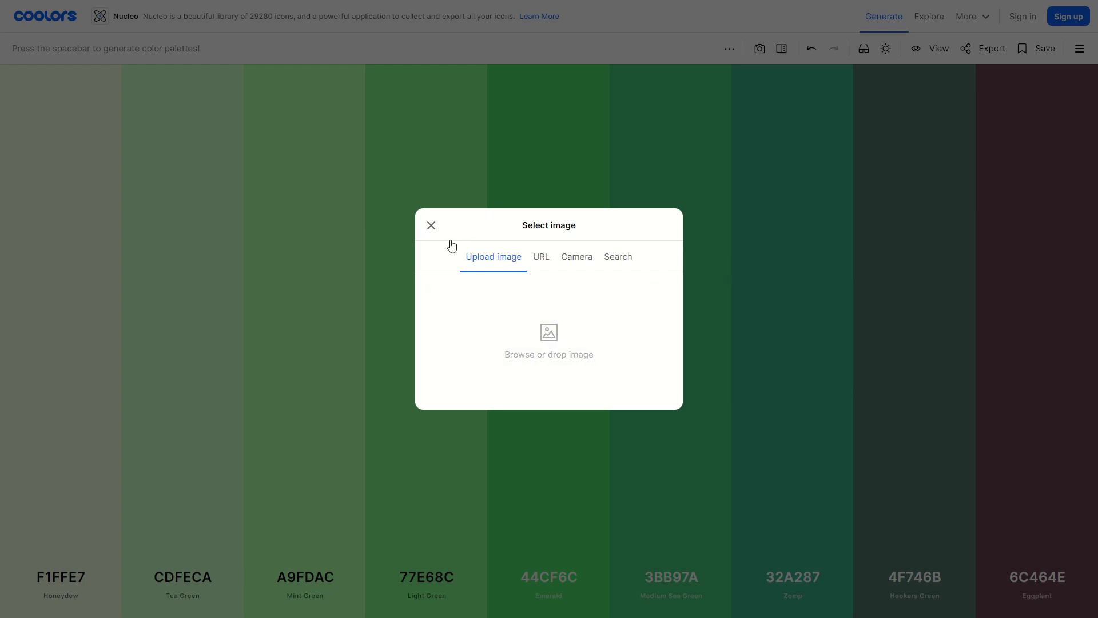
left_click(432, 226)
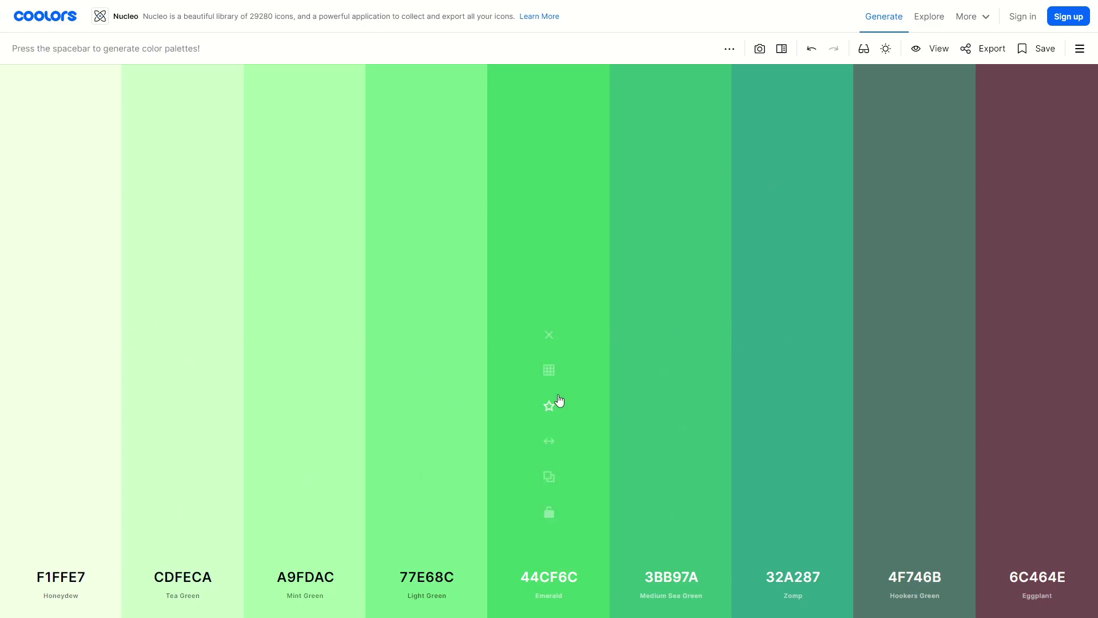
mouse_move(484, 378)
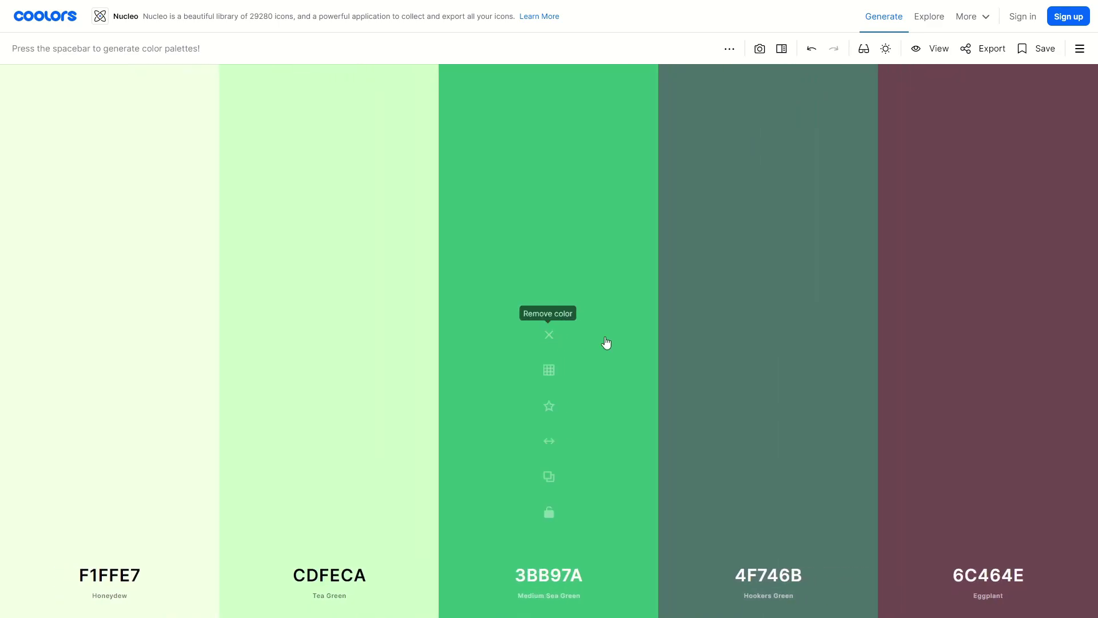
Generate two more palettes, ending on 0FA3B1 to FF9B42, then switch to the Google color picker tab.
key("space")
key("space")
key("space")
key("space")
key("space")
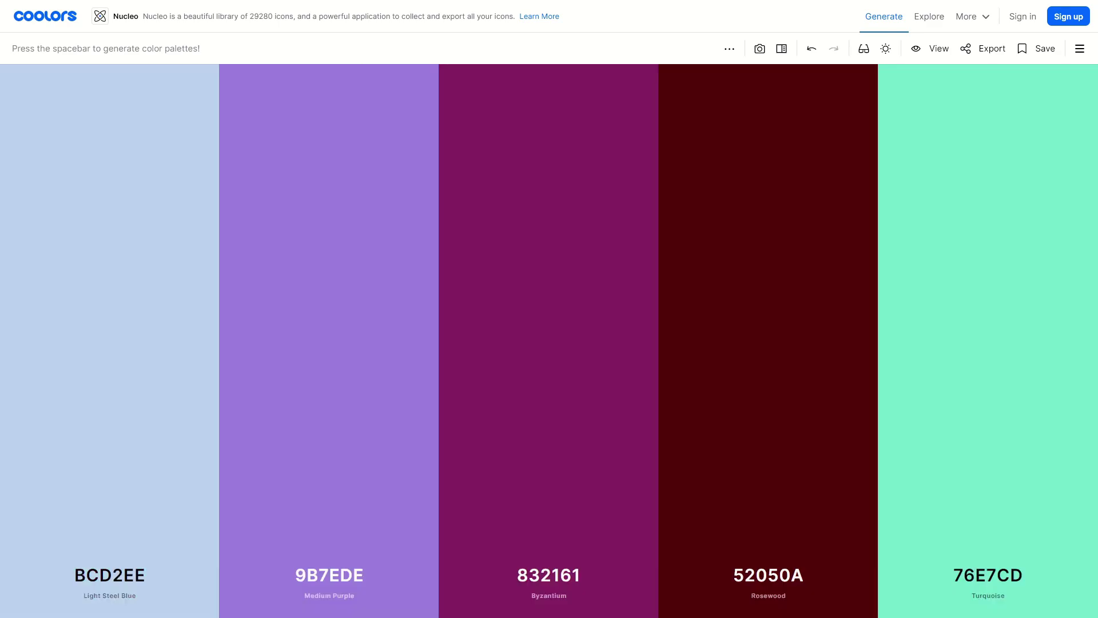
key("space")
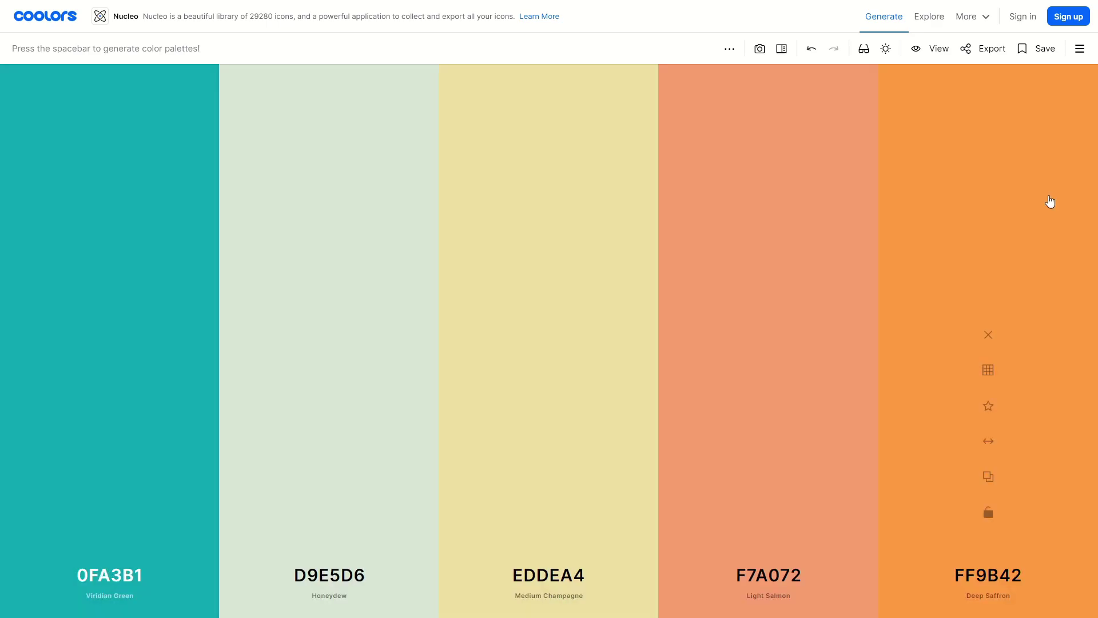
mouse_move(897, 193)
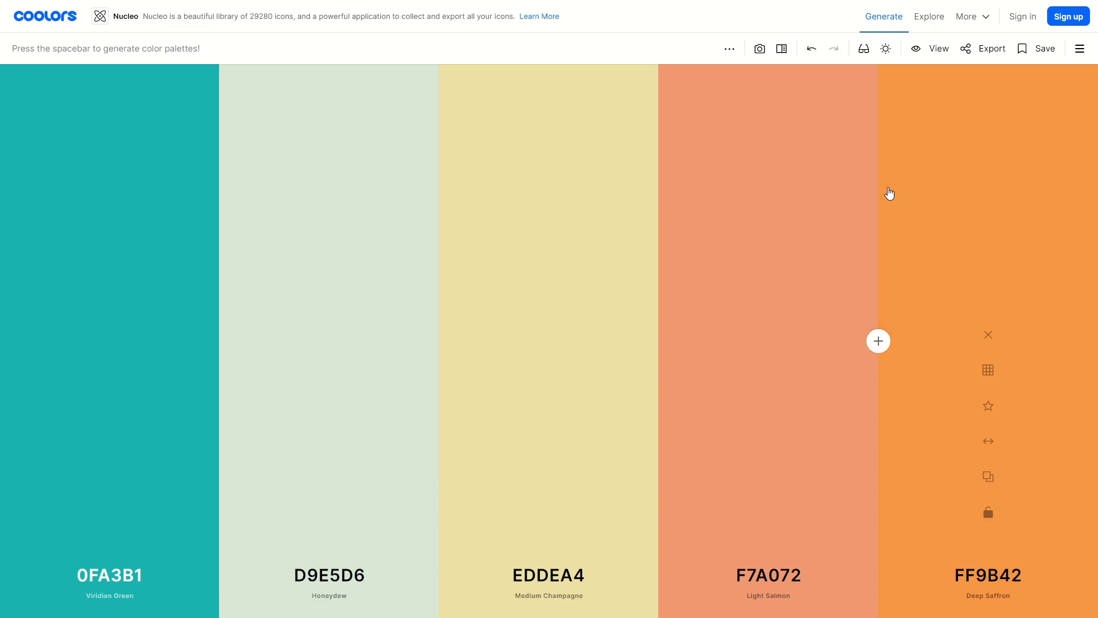
key("ctrl+Tab")
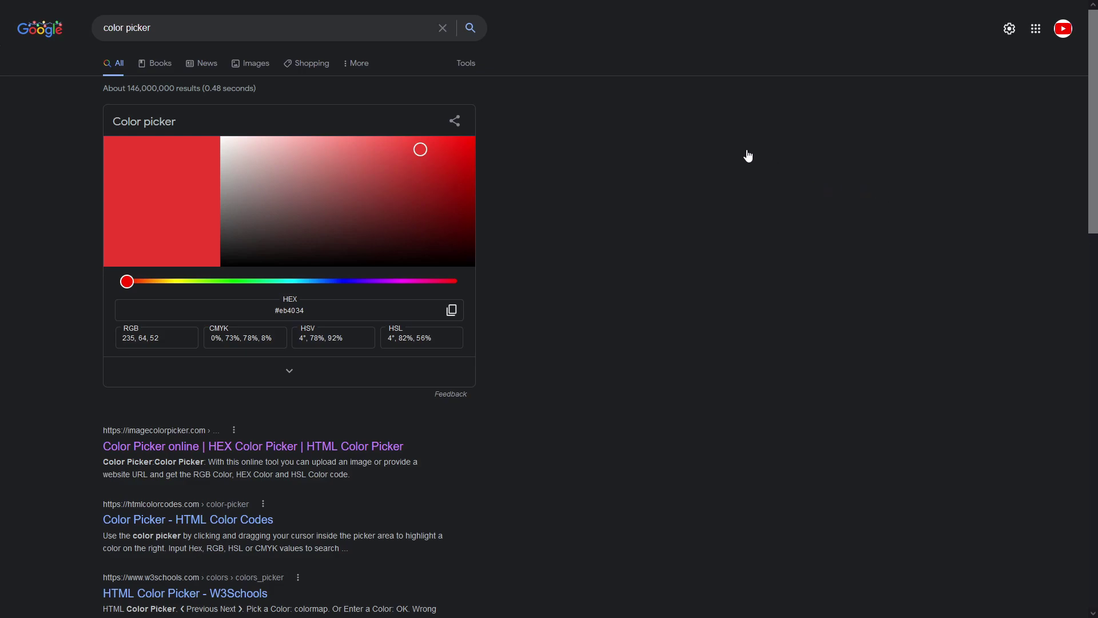
Move the picker from red through soft pink to medium green #52d981 (RGB 82, 217, 129).
left_click_drag(423, 151, 405, 218)
left_click_drag(420, 162, 337, 148)
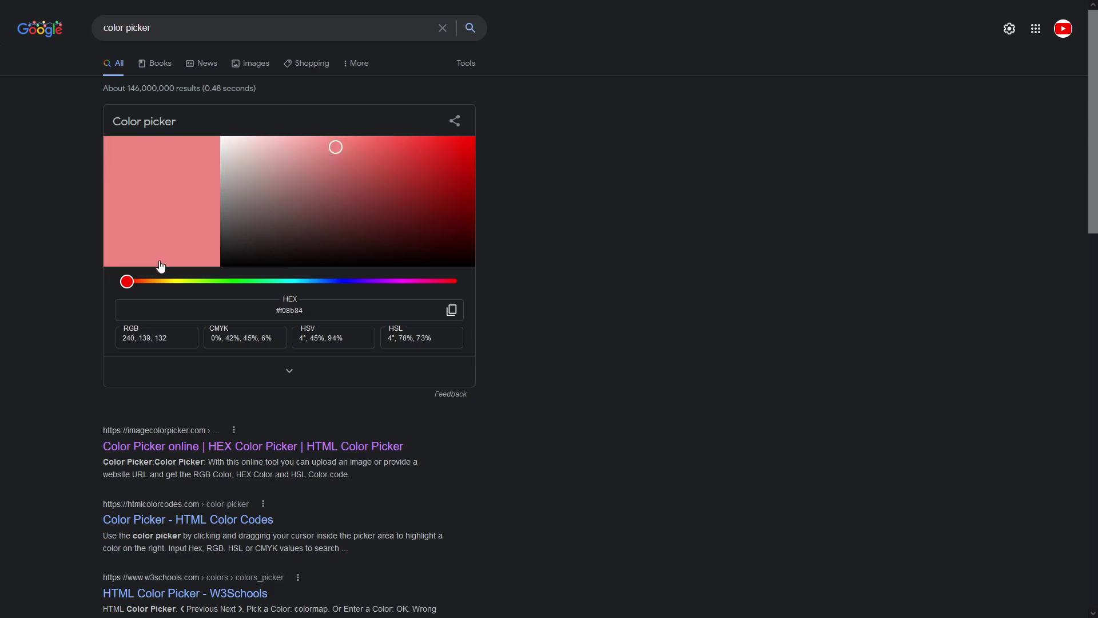
left_click_drag(128, 283, 255, 290)
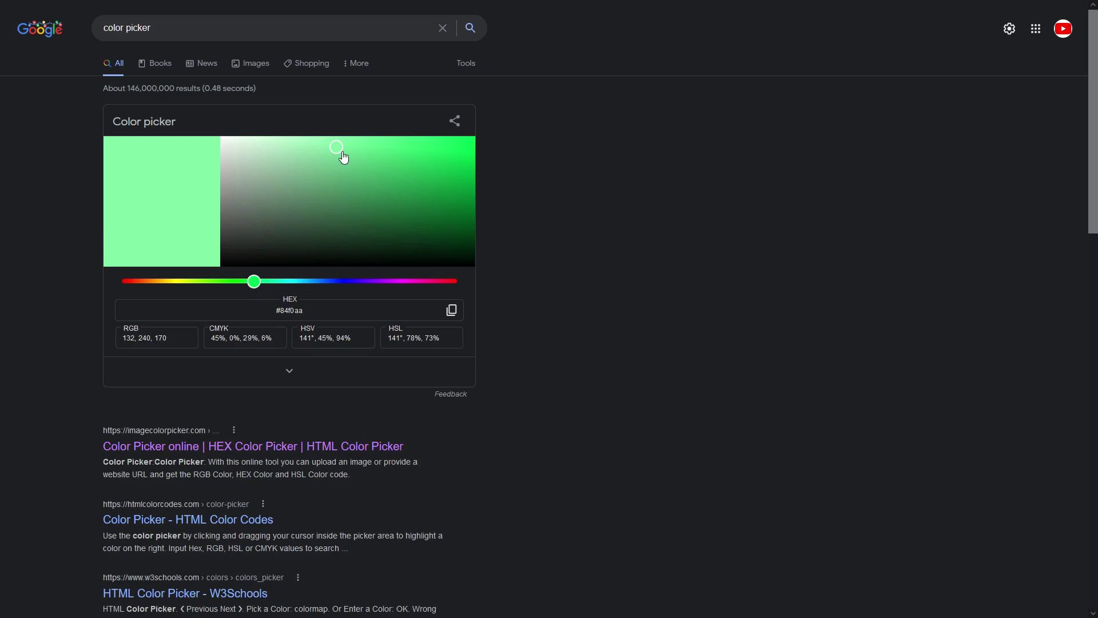
left_click_drag(342, 149, 381, 160)
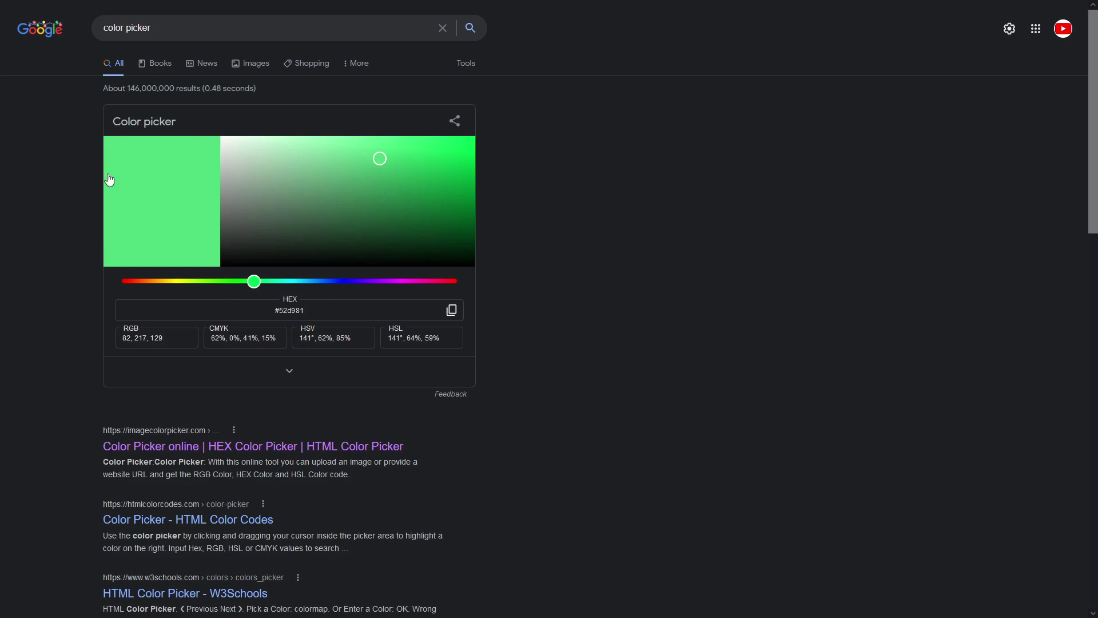
Try blue and yellow hues, copy hex #d9ce52, then settle on green #67d459.
left_click_drag(256, 286, 173, 282)
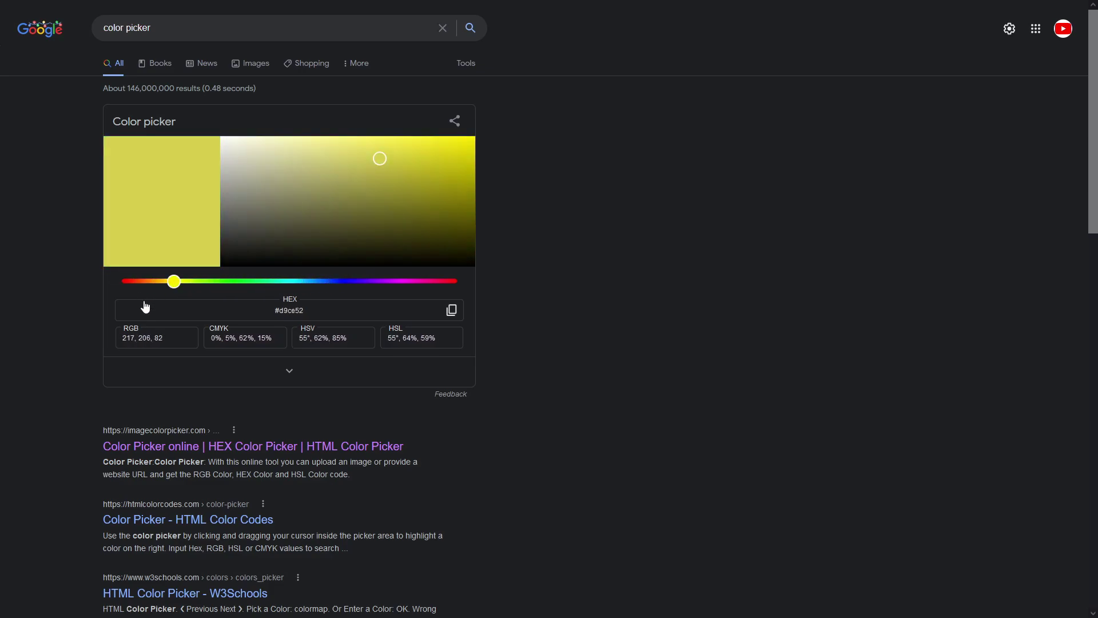
left_click(448, 313)
left_click_drag(380, 162, 444, 143)
left_click_drag(173, 281, 220, 282)
left_click_drag(441, 143, 370, 162)
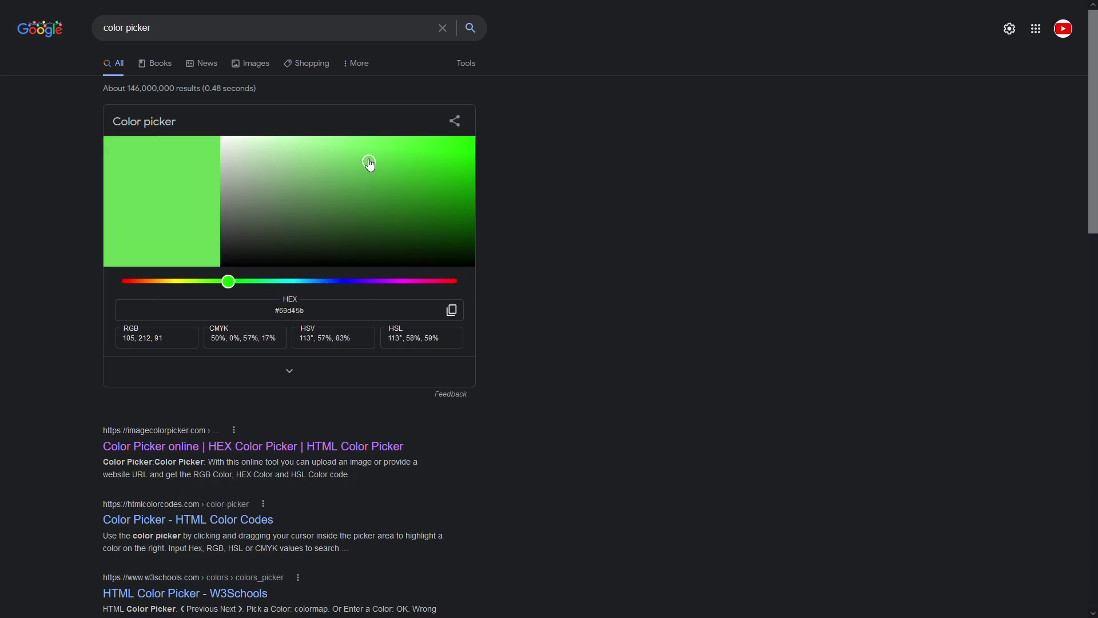